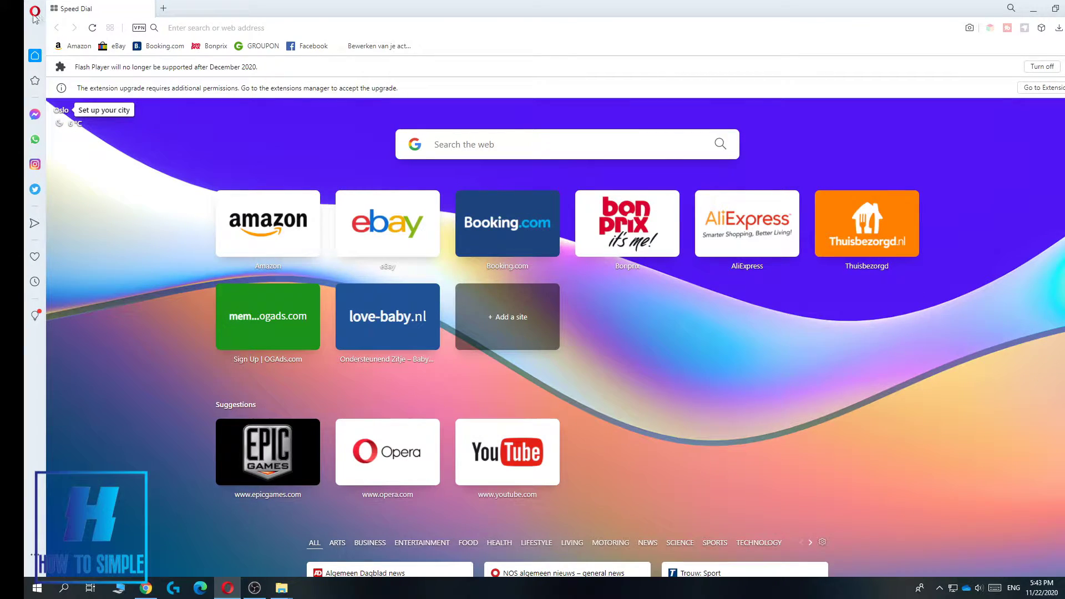
# Step: Open Opera's Settings page from the Opera logo menu
pyautogui.click(35, 12)
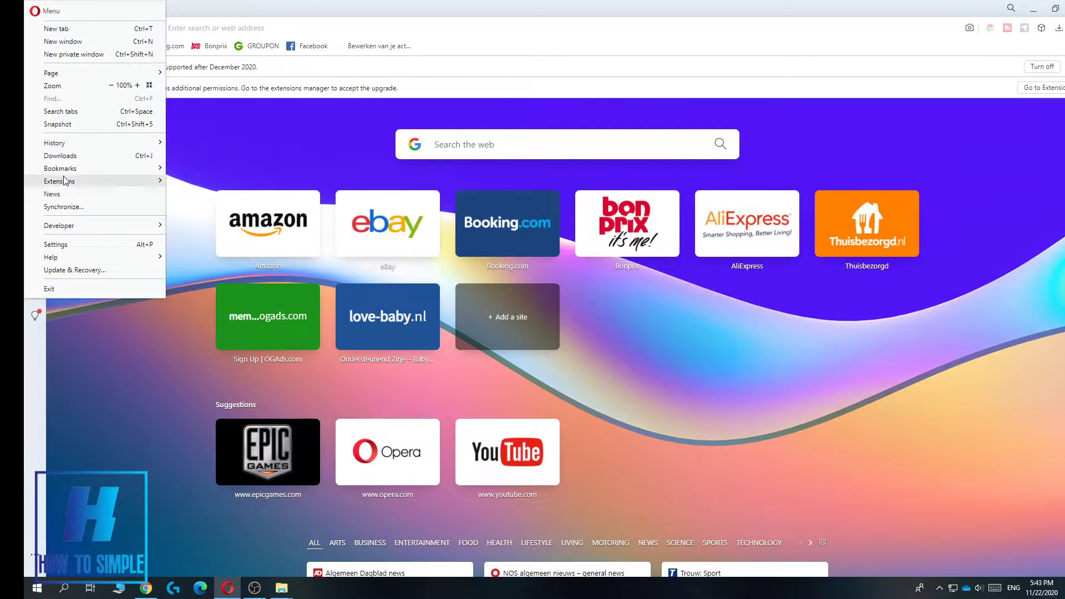
pyautogui.click(57, 244)
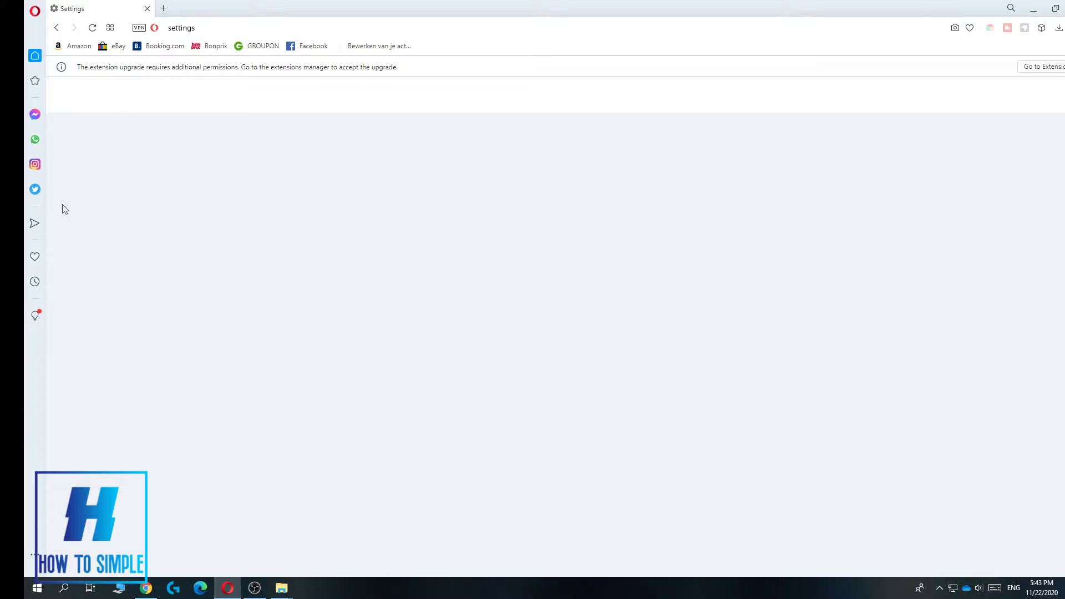
# Step: Under Advanced, set the Search pop-up 'Currencies to' option from EUR to USD
pyautogui.click(60, 173)
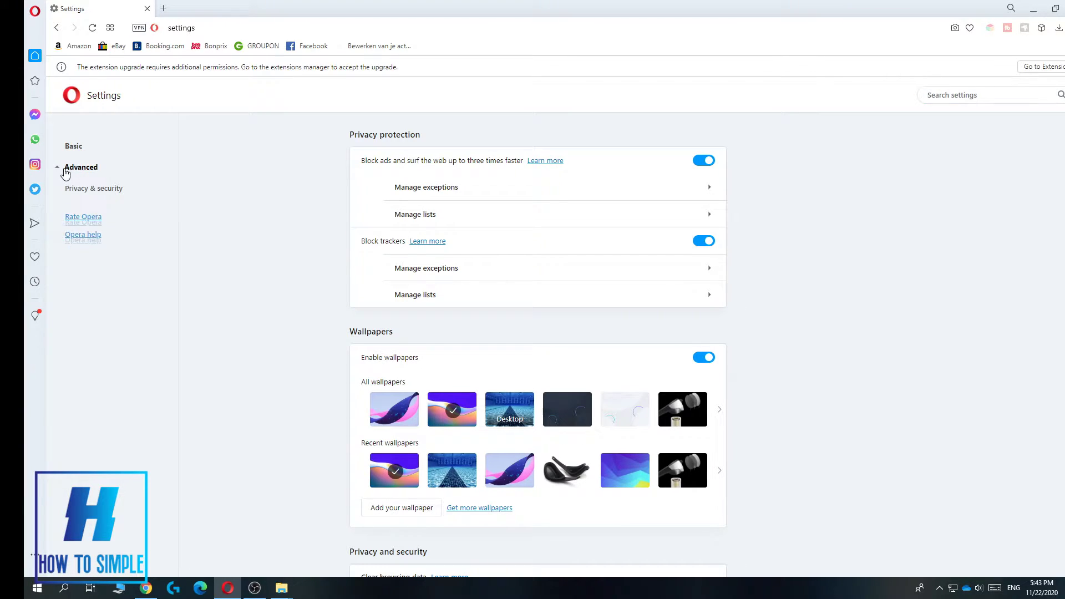
pyautogui.click(82, 189)
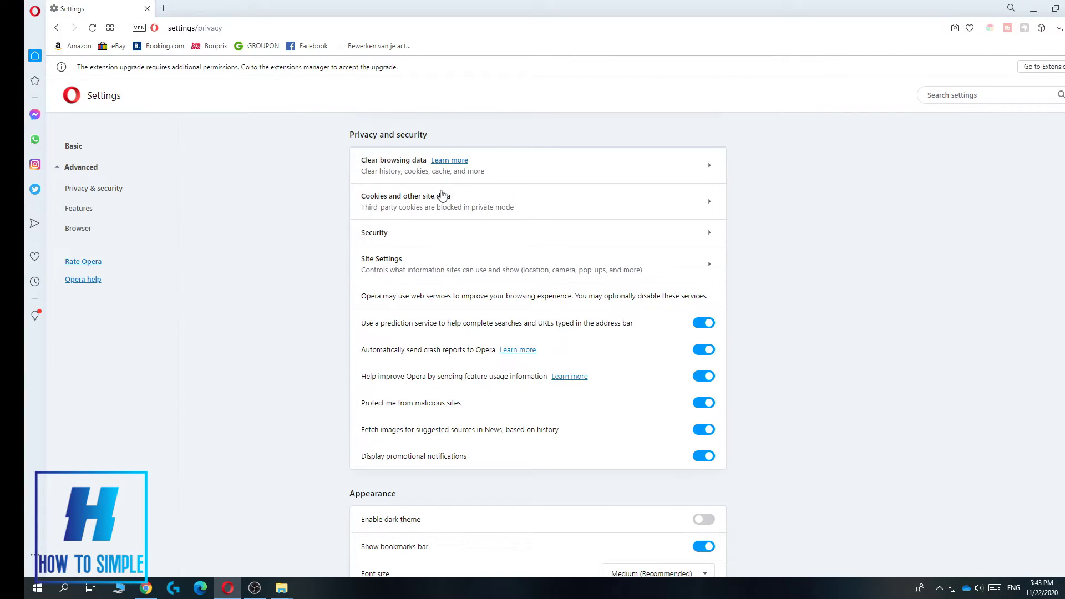
pyautogui.scroll(-1, 440, 196)
pyautogui.scroll(-5, 440, 196)
pyautogui.scroll(-3, 441, 195)
pyautogui.scroll(-3, 440, 196)
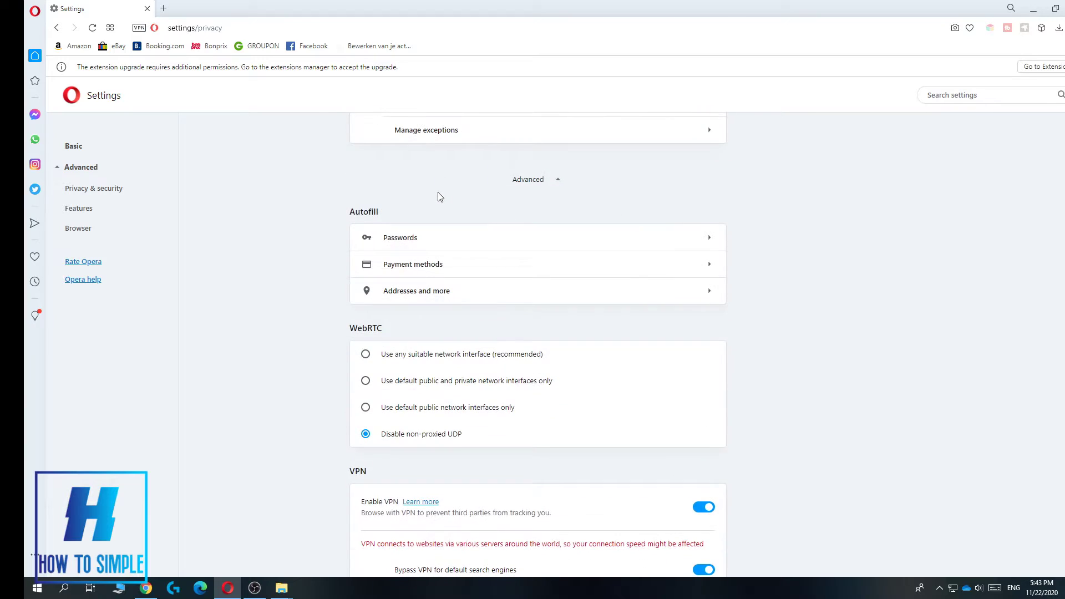
pyautogui.scroll(-3, 439, 195)
pyautogui.scroll(-3, 439, 197)
pyautogui.scroll(-2, 429, 212)
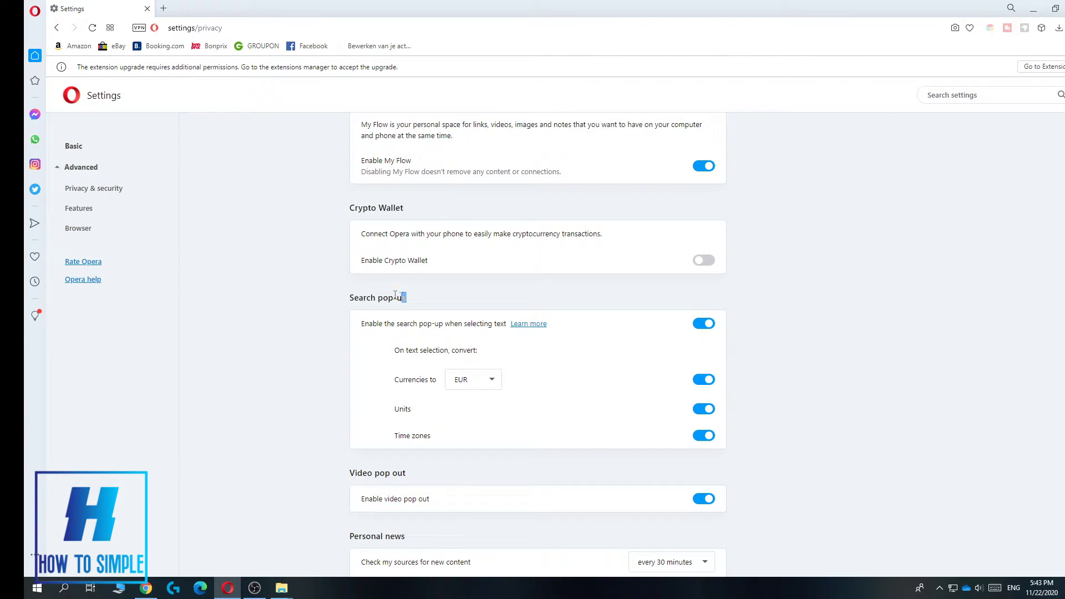
pyautogui.click(476, 382)
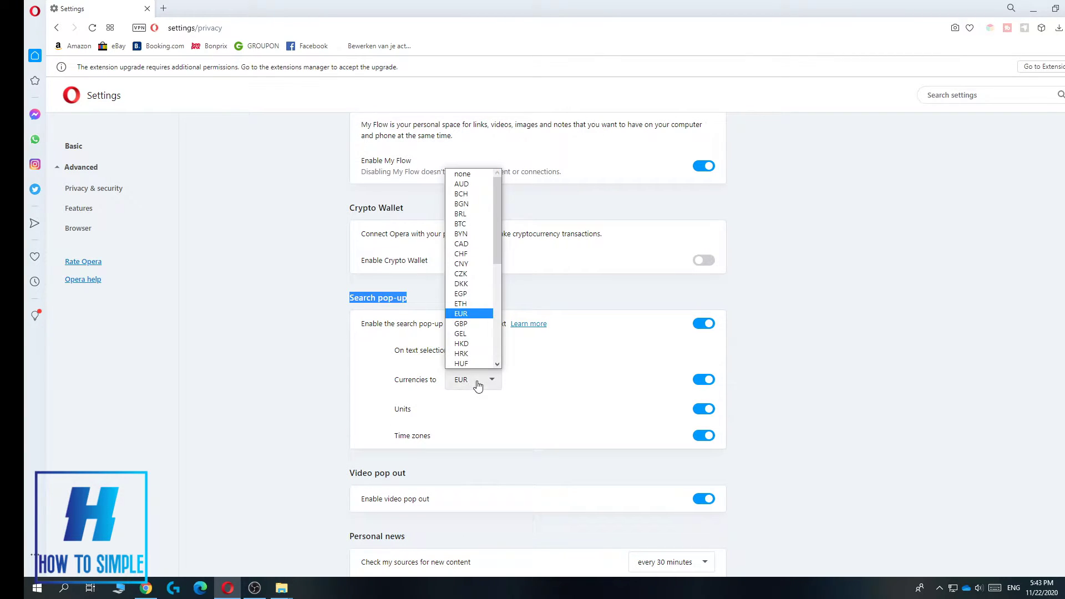
pyautogui.scroll(1, 465, 291)
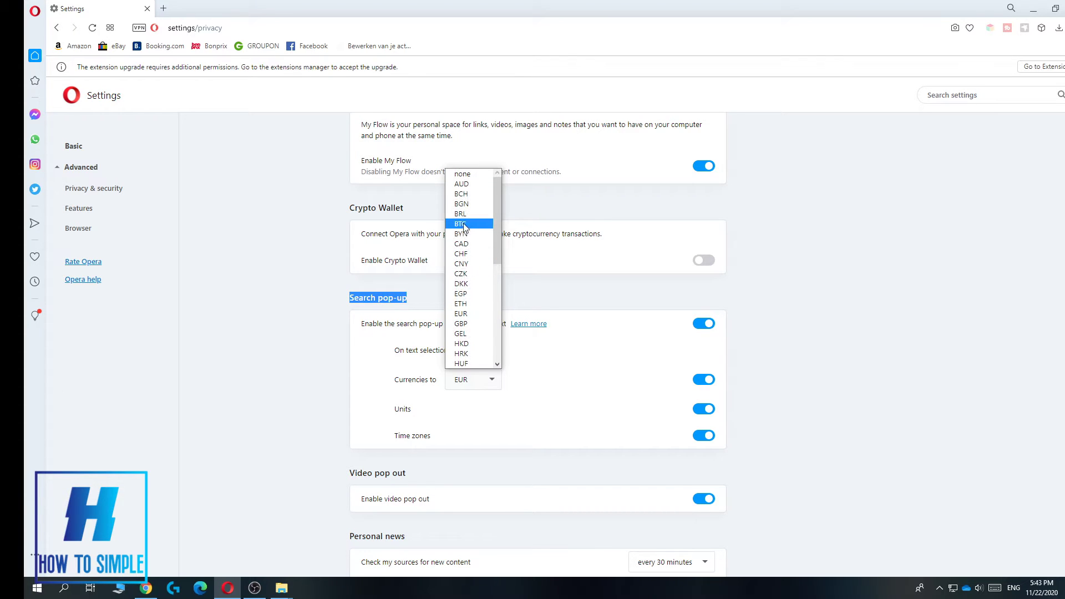
pyautogui.scroll(-5, 463, 200)
pyautogui.click(467, 358)
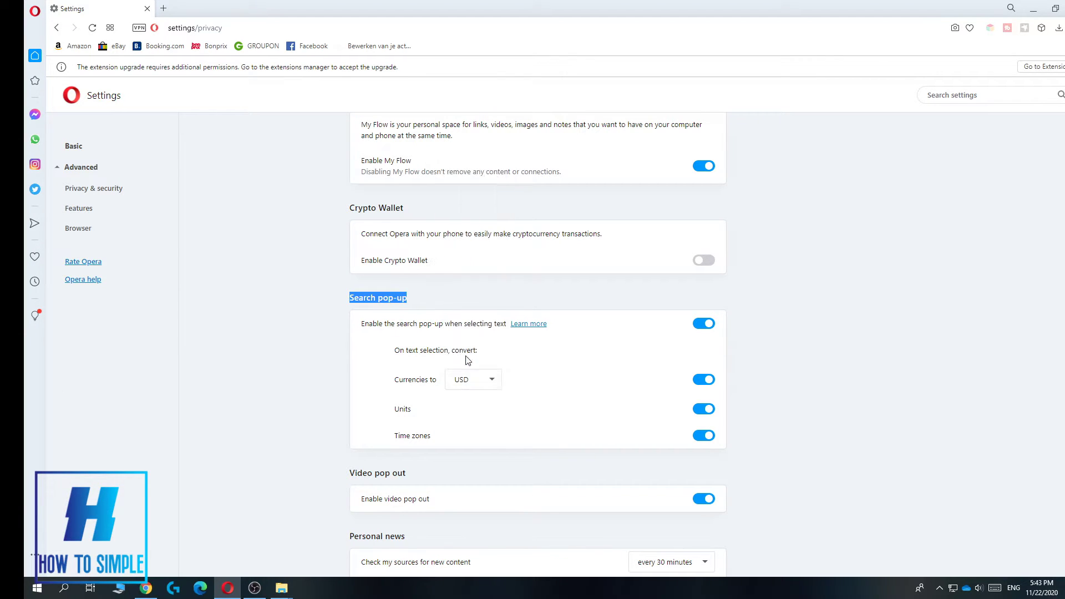
pyautogui.scroll(-1, 584, 363)
pyautogui.scroll(-10, 614, 364)
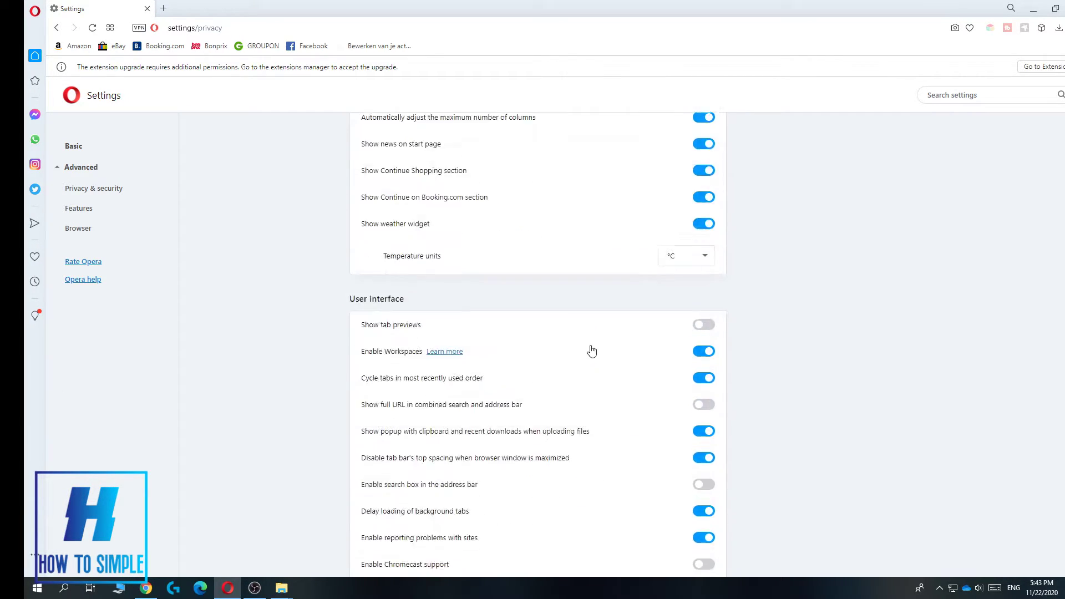
pyautogui.scroll(-10, 591, 348)
pyautogui.scroll(-3, 594, 344)
pyautogui.scroll(5, 587, 325)
pyautogui.scroll(1, 541, 311)
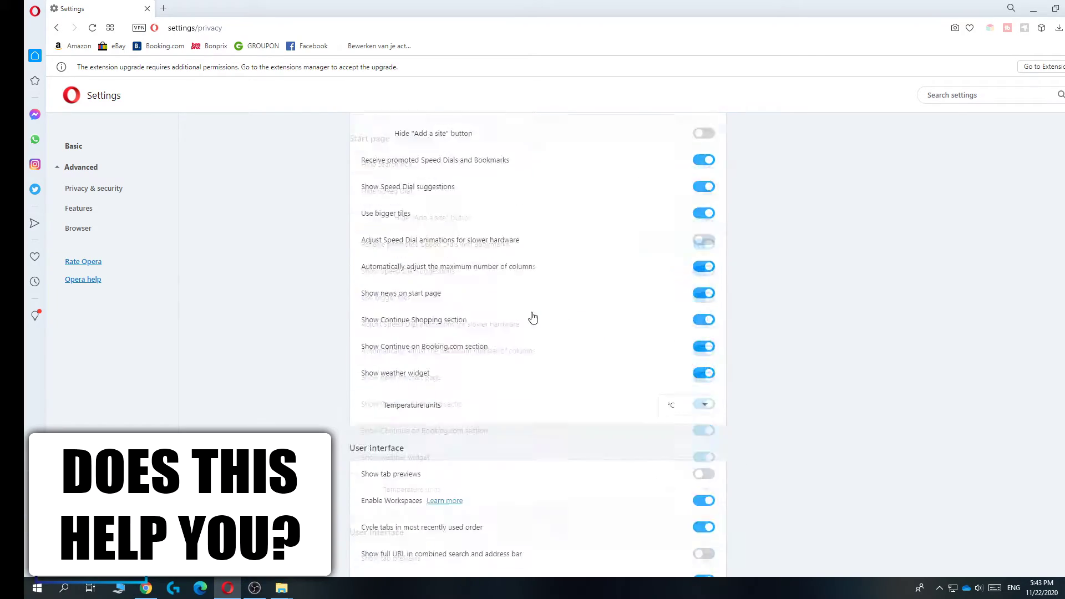
pyautogui.scroll(10, 545, 267)
pyautogui.scroll(-3, 690, 333)
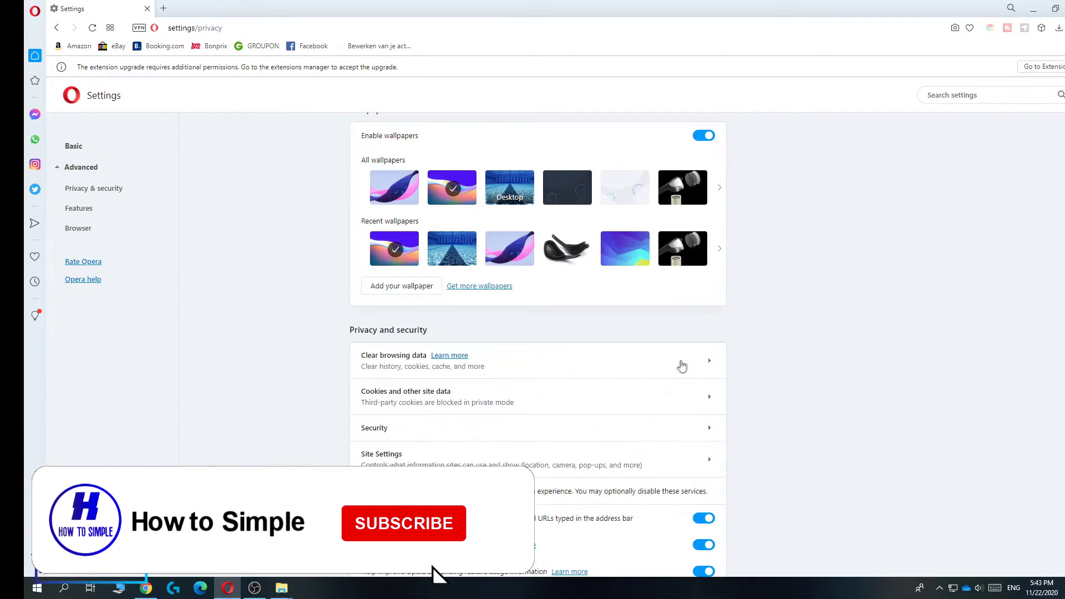
pyautogui.scroll(1, 658, 341)
pyautogui.scroll(-1, 629, 331)
pyautogui.scroll(-4, 629, 331)
pyautogui.scroll(1, 275, 100)
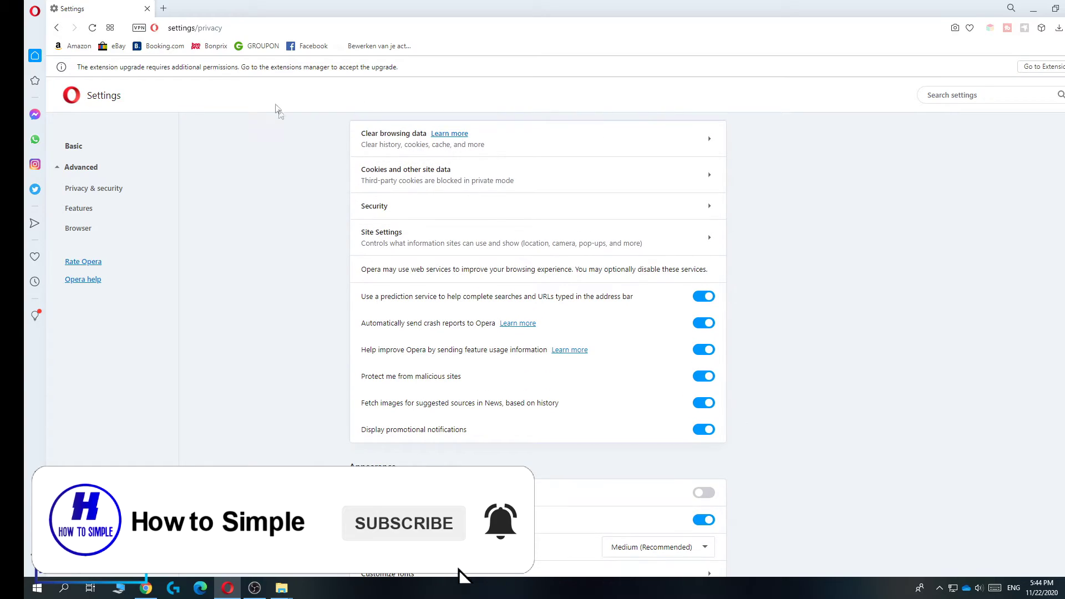
pyautogui.scroll(-10, 416, 238)
pyautogui.scroll(-3, 416, 238)
pyautogui.scroll(-5, 416, 238)
pyautogui.scroll(-5, 413, 242)
pyautogui.scroll(-5, 410, 246)
pyautogui.scroll(-3, 408, 249)
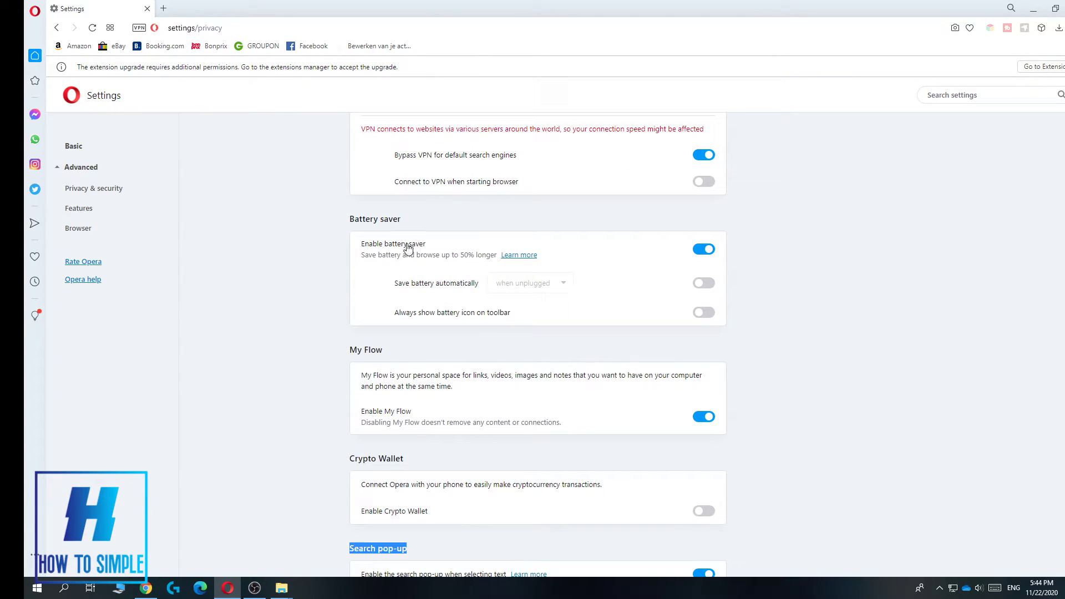
pyautogui.scroll(-3, 409, 251)
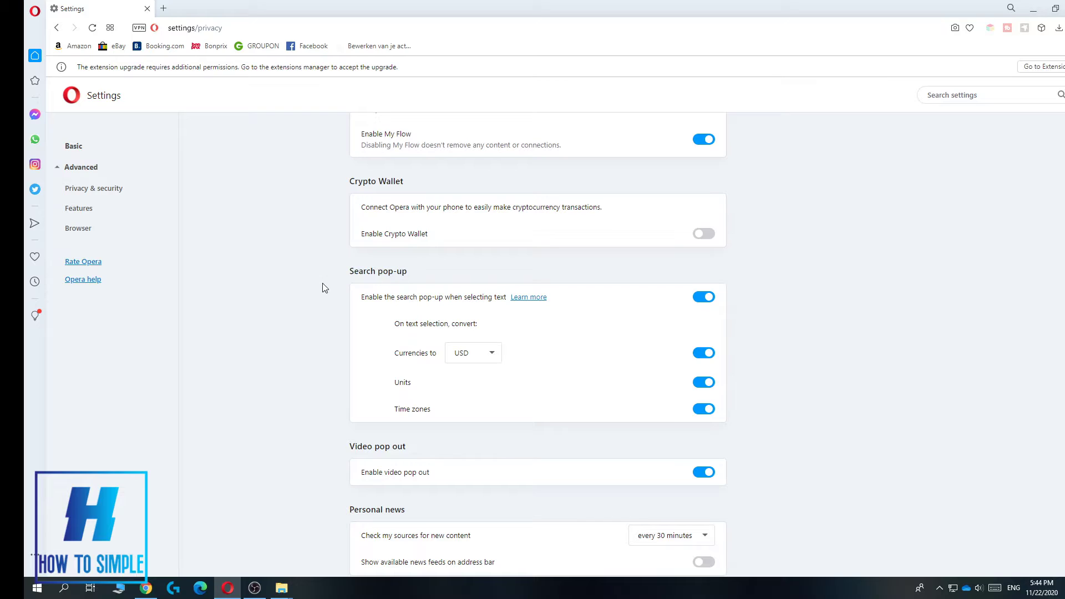